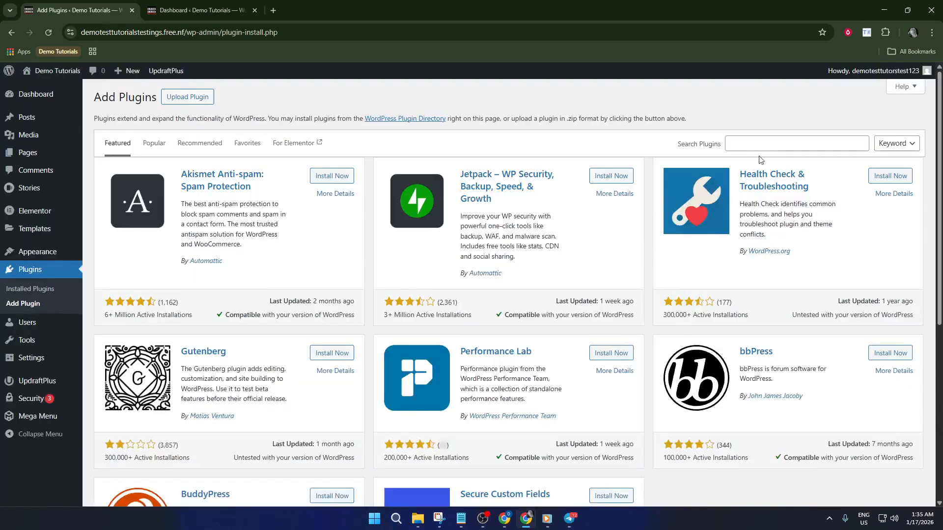
- Search the plugin directory for "web stories" and open the settings page of the Stories plugin
left_click(769, 150)
type("web stories")
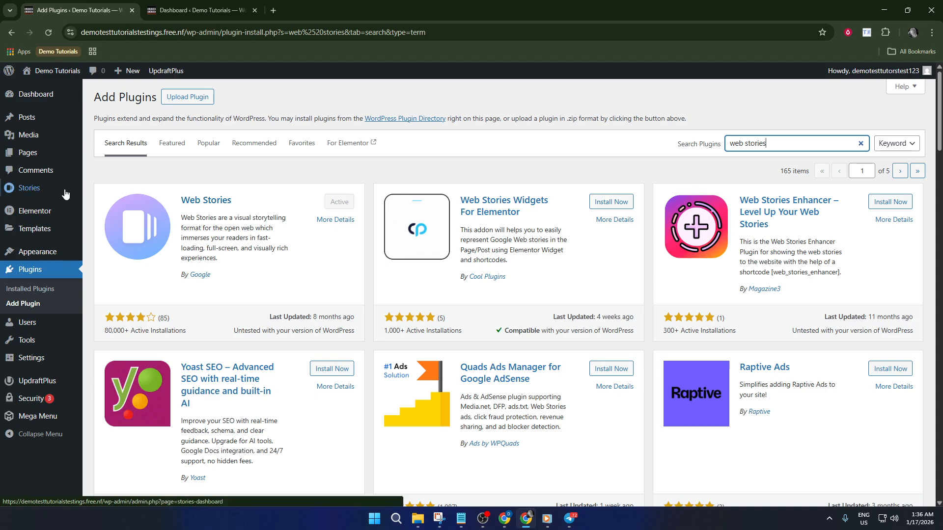
mouse_move(31, 193)
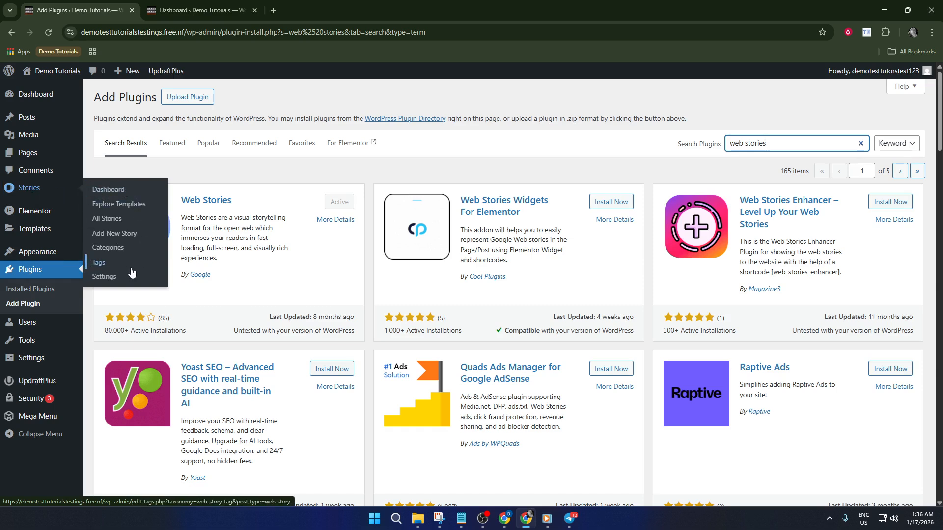
left_click(121, 279)
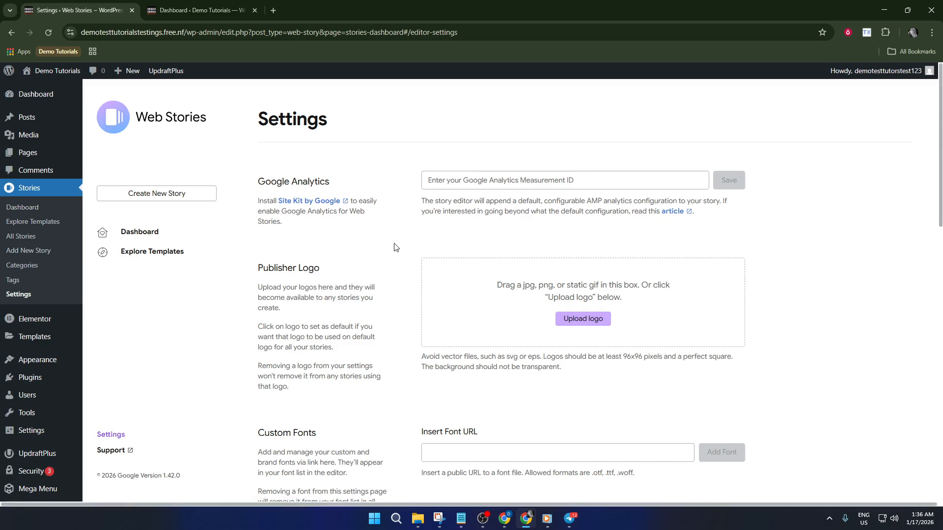
- Upload the image "demo watermark" from the image folder as the publisher logo
scroll(470, 201, "down", 3)
scroll(442, 206, "up", 3)
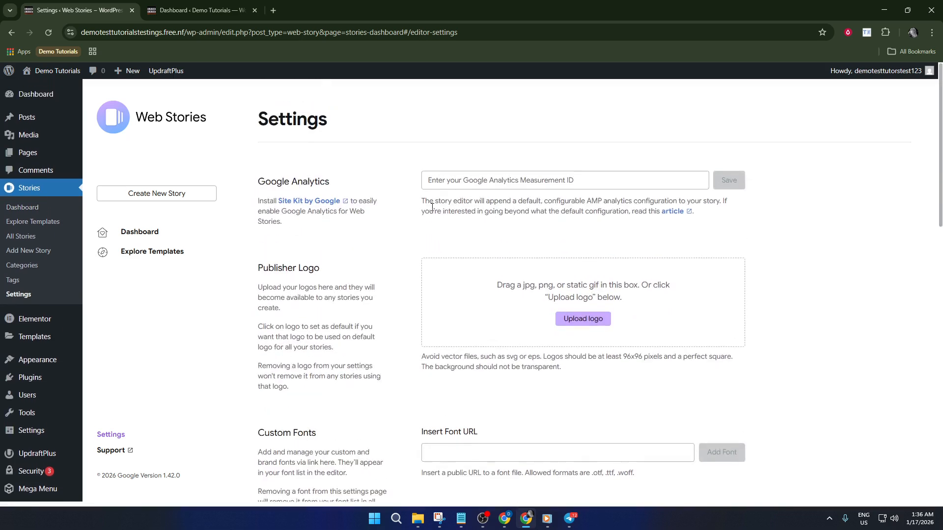
scroll(385, 219, "down", 1)
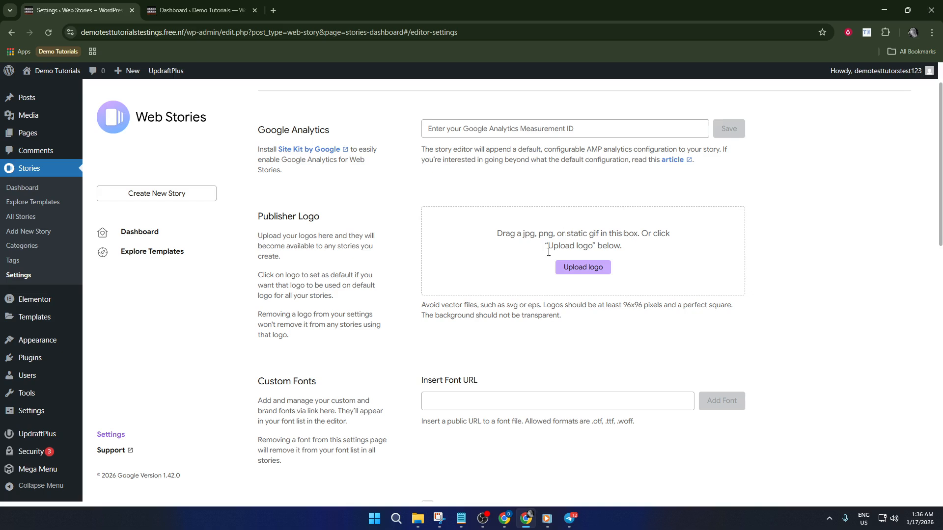
left_click(589, 270)
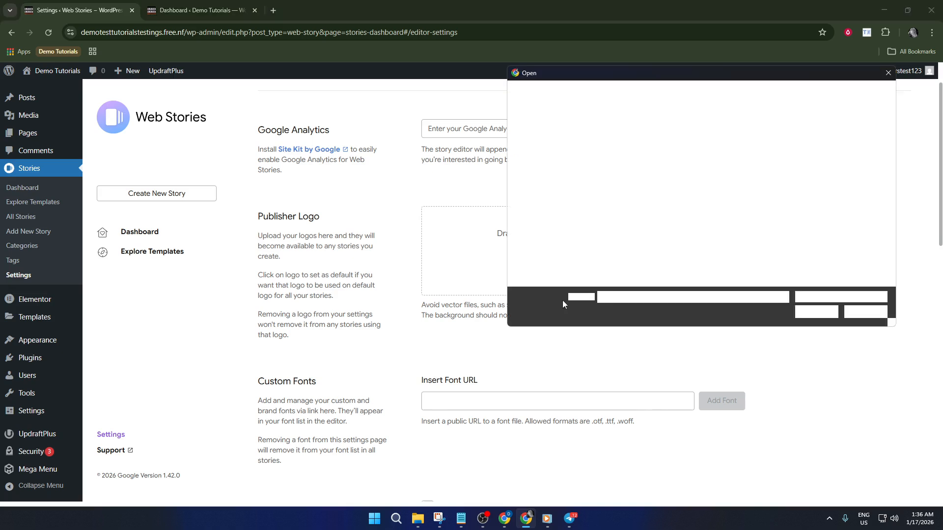
scroll(678, 231, "down", 3)
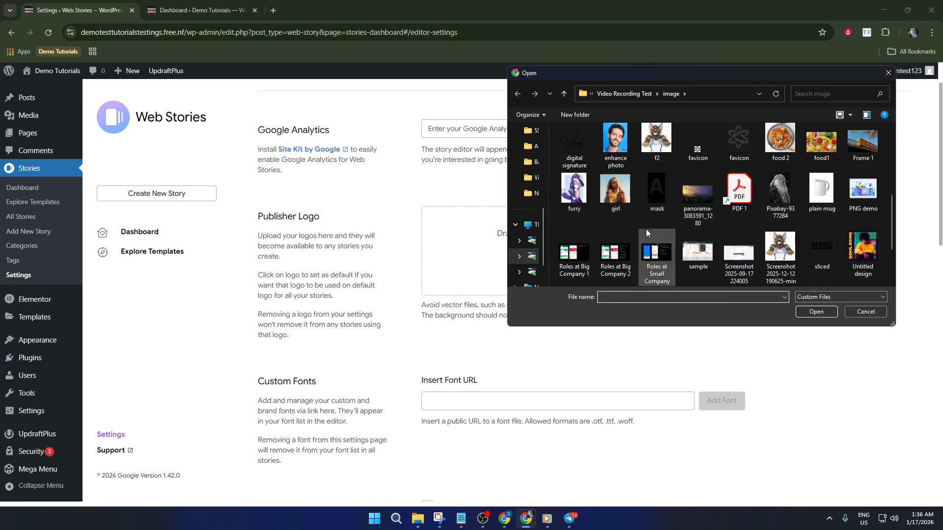
scroll(646, 229, "down", 1)
scroll(667, 233, "up", 2)
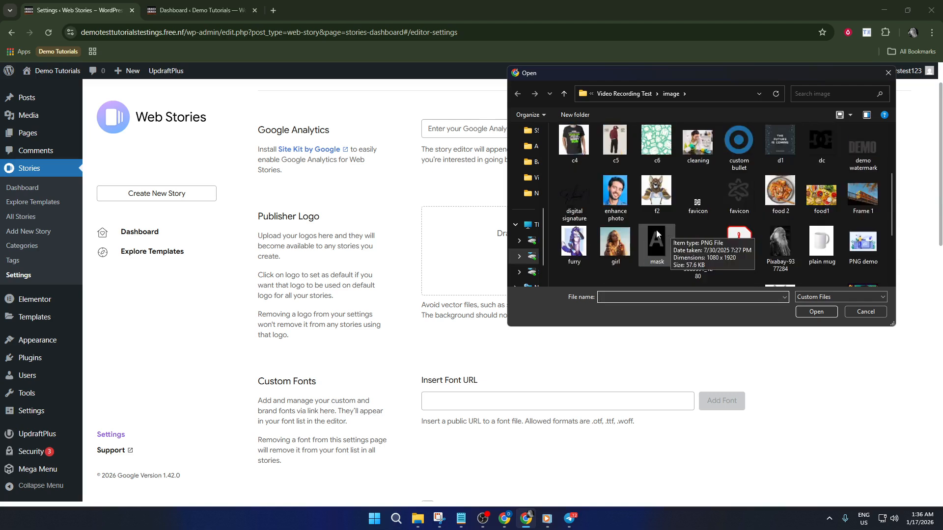
left_click(867, 147)
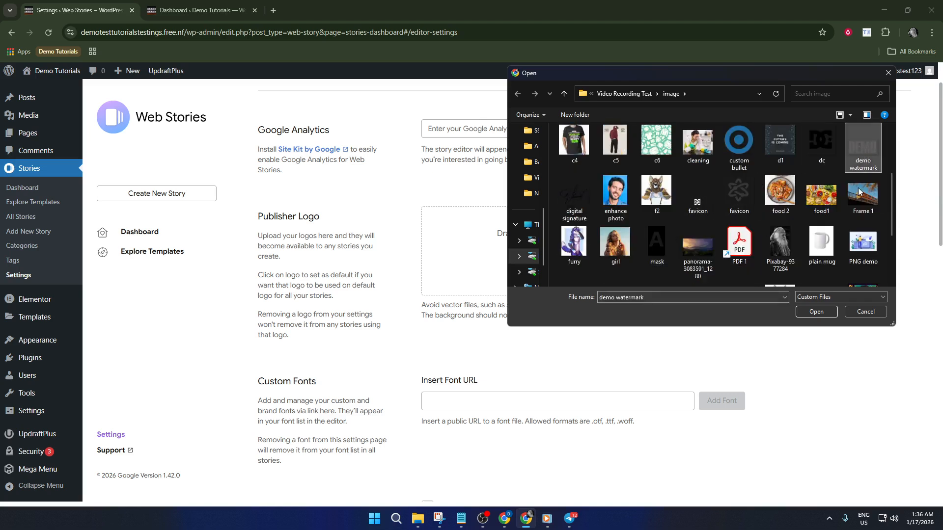
left_click(816, 312)
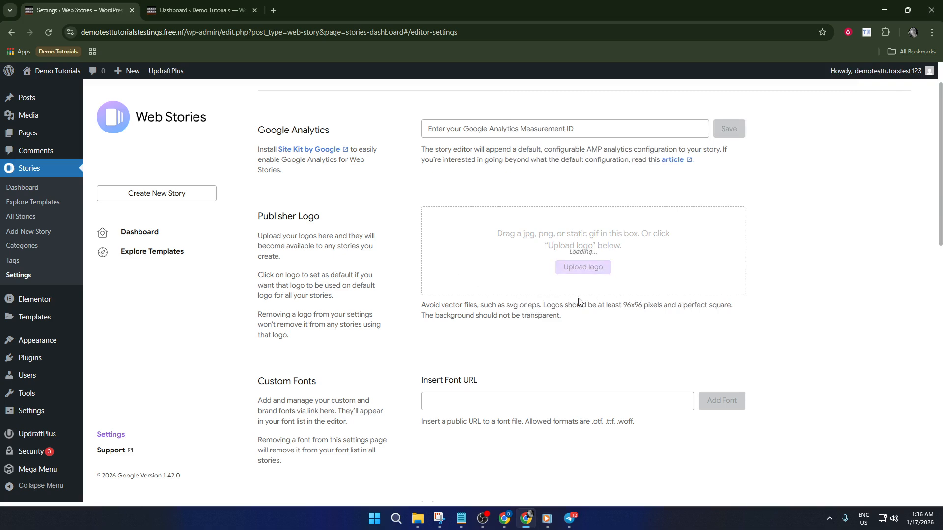
- Review the remaining Web Stories settings, from Custom Fonts and video options to Monetization, Shopping and Default Page Advancement
scroll(544, 284, "down", 3)
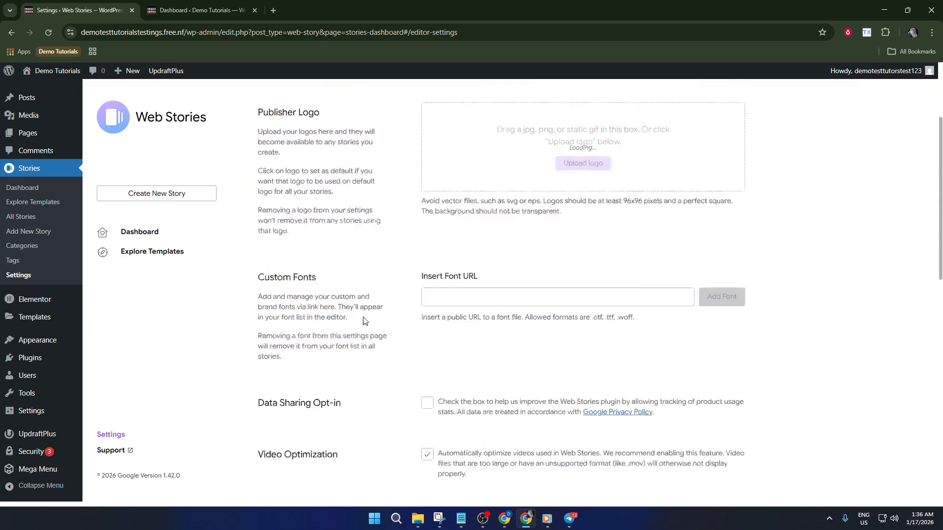
scroll(407, 311, "down", 2)
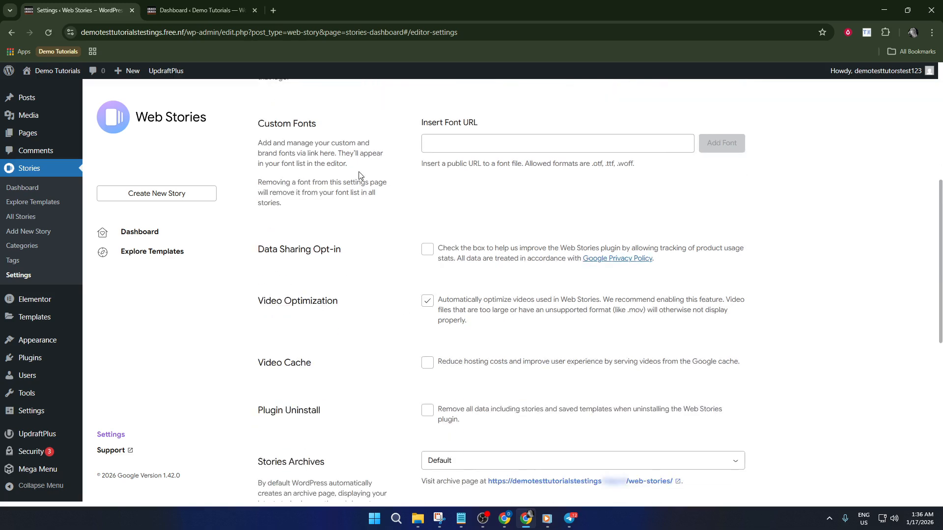
scroll(388, 314, "down", 2)
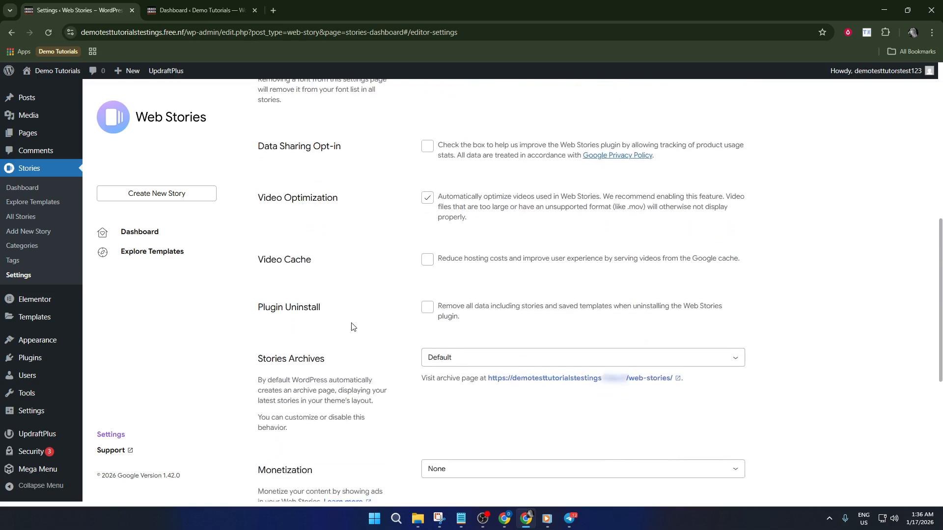
scroll(361, 327, "down", 2)
scroll(371, 363, "down", 4)
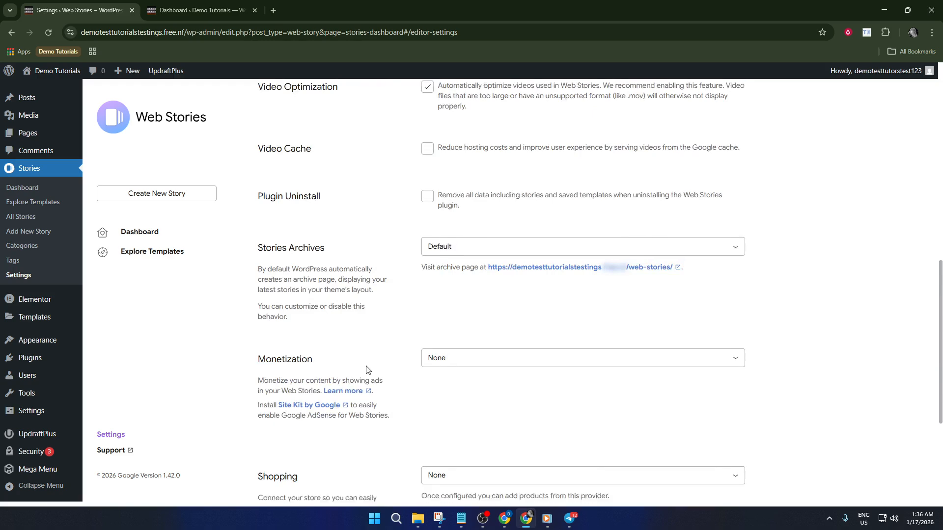
scroll(196, 274, "up", 1)
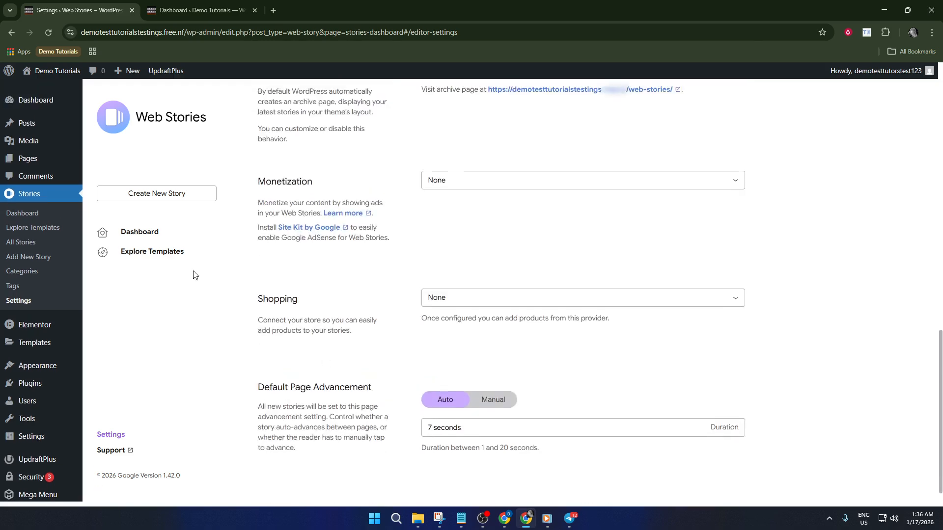
- Start a new web story and look through the media available in its editor
left_click(29, 252)
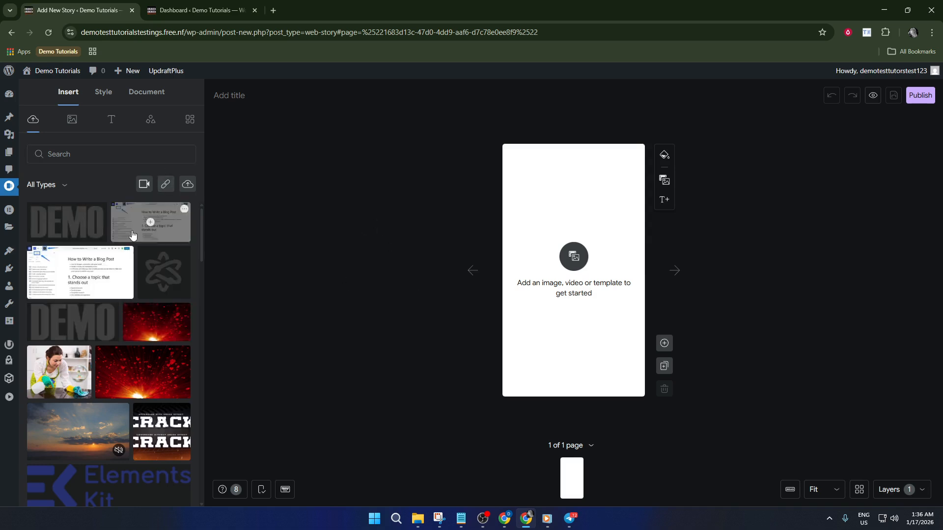
scroll(142, 243, "down", 3)
scroll(151, 263, "up", 3)
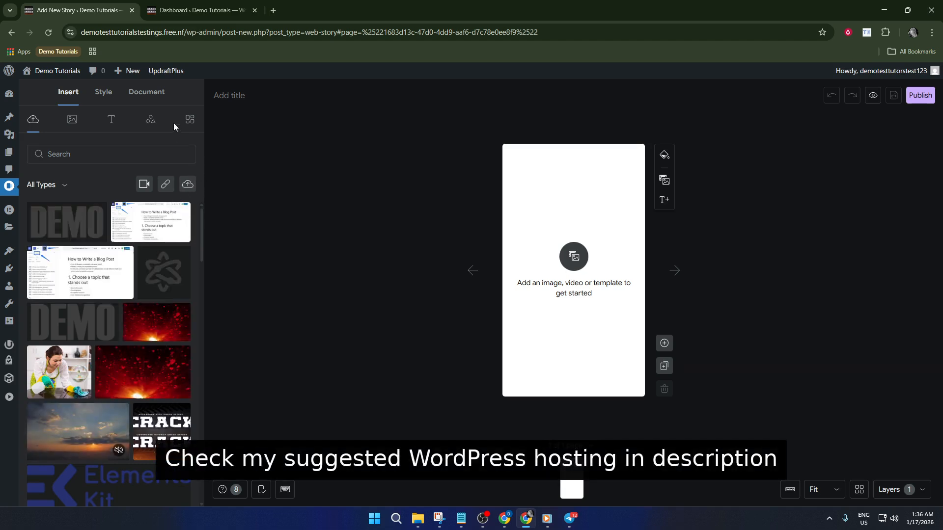
- Browse the default page templates and add the Fresh & Bright Section template, "Gifts for under $20", to the story
left_click(190, 121)
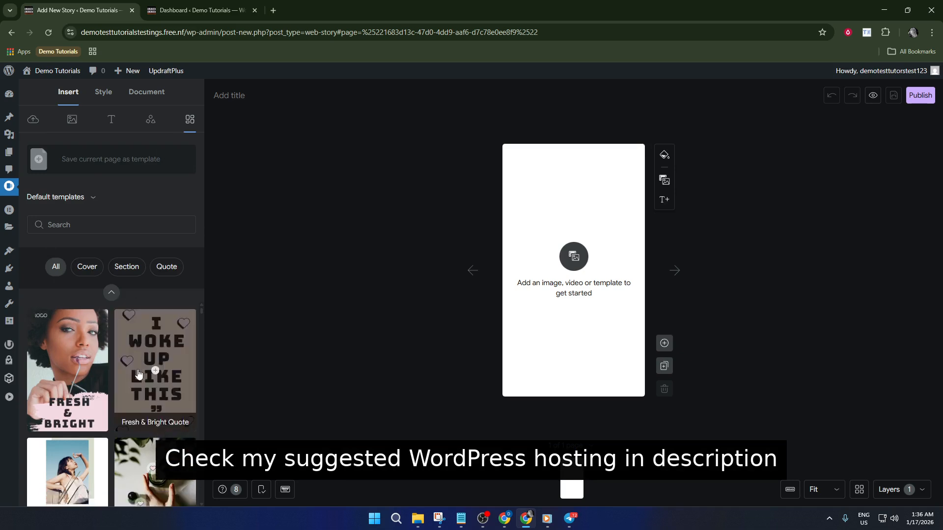
scroll(140, 367, "down", 8)
scroll(139, 367, "up", 2)
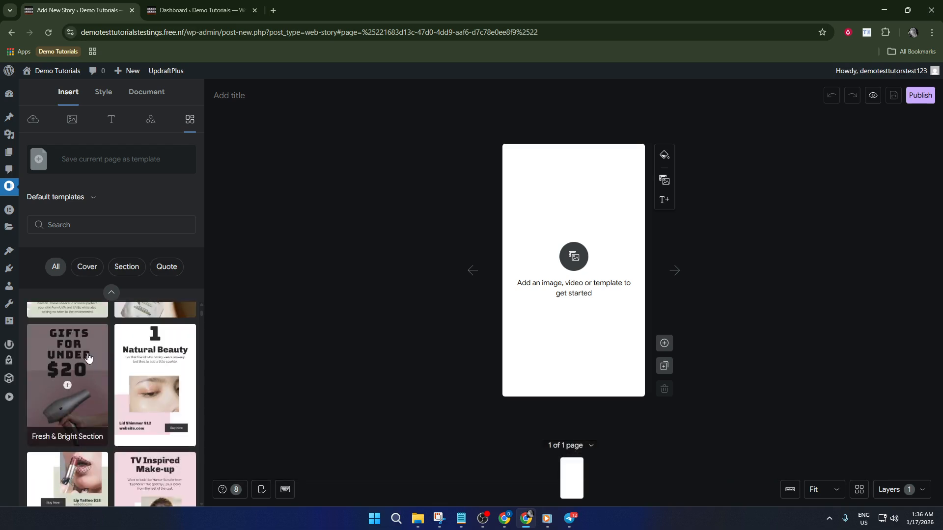
left_click(89, 357)
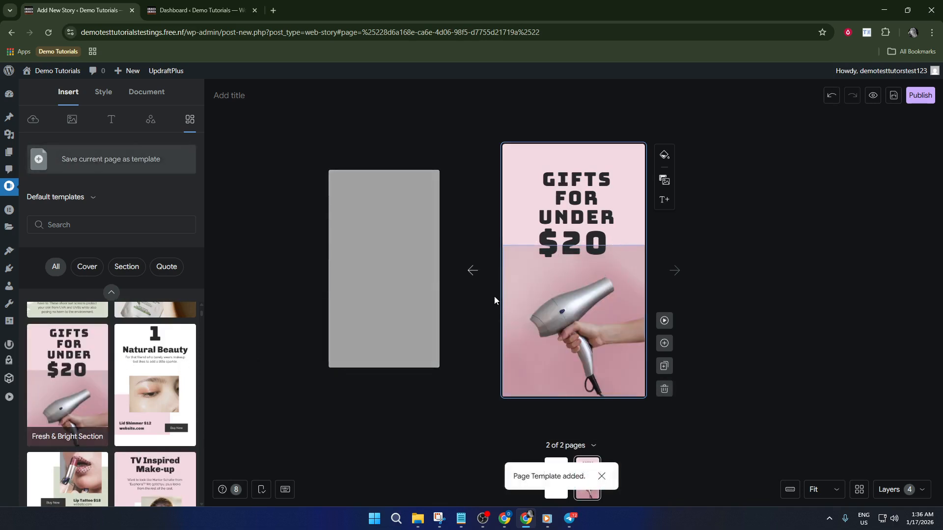
- Add the "Natural Beauty", "Lip Tattoo" and "TV Inspired Make-up" page templates one by one, each directly after the blank first page
left_click(471, 270)
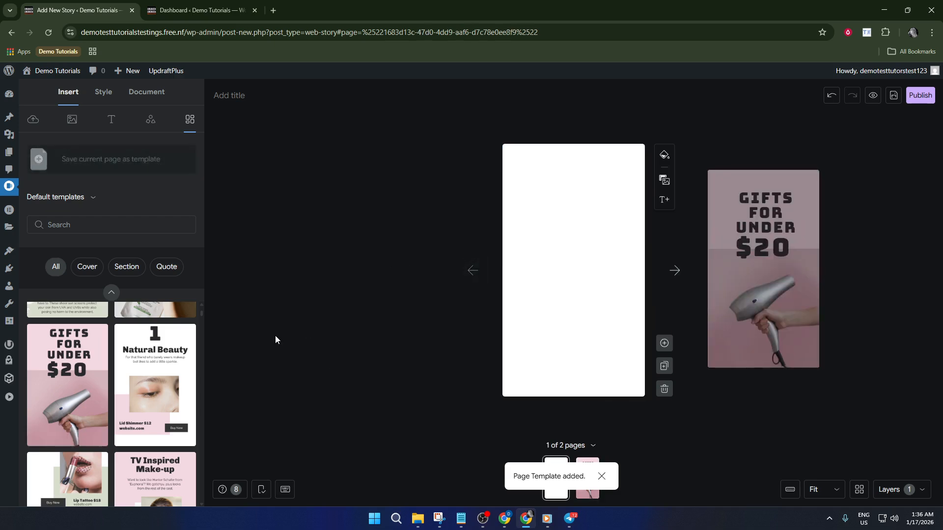
left_click(181, 364)
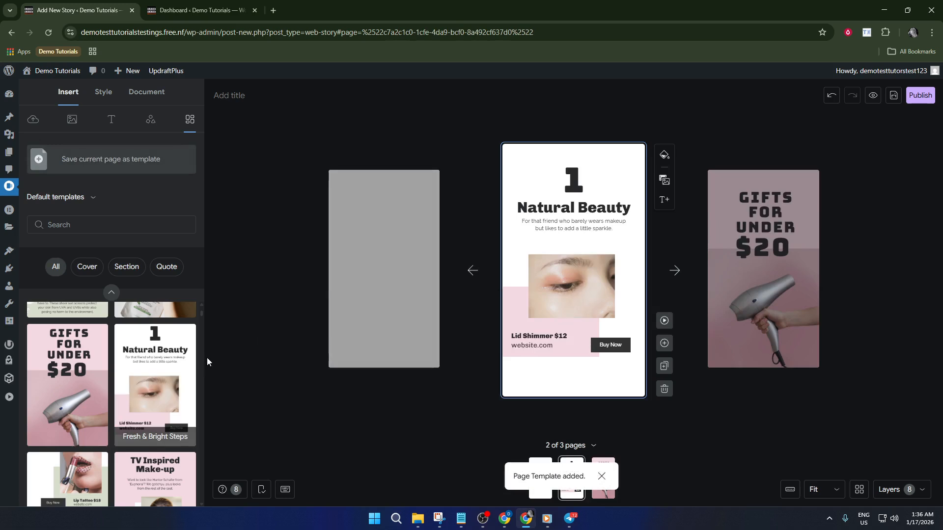
scroll(162, 373, "down", 1)
left_click(384, 326)
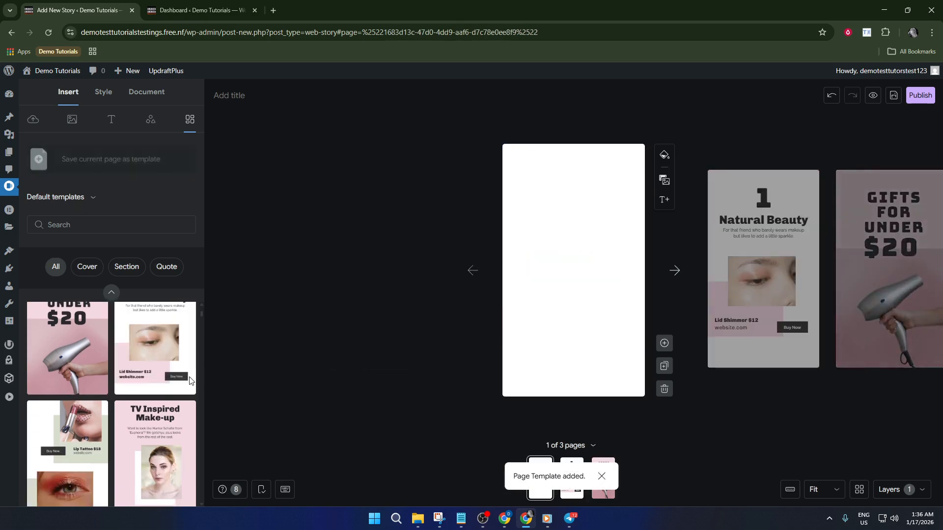
left_click(64, 448)
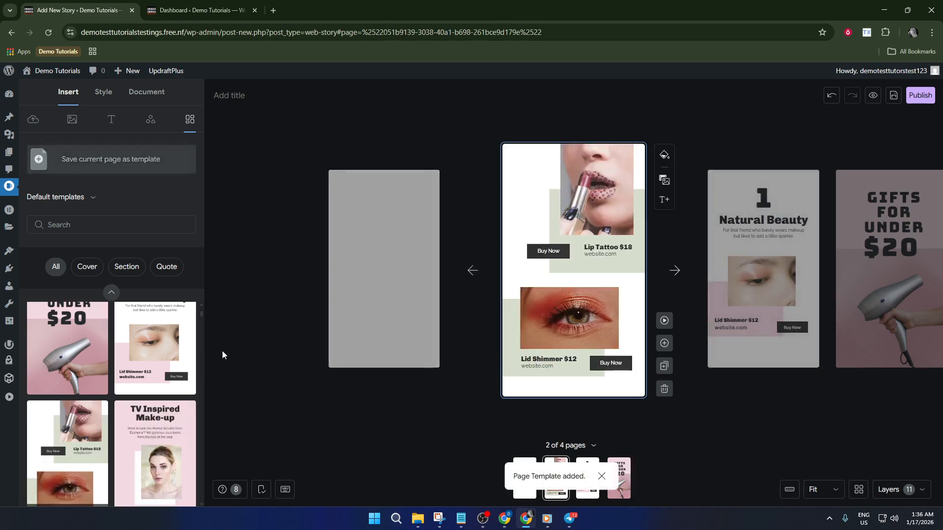
left_click(373, 309)
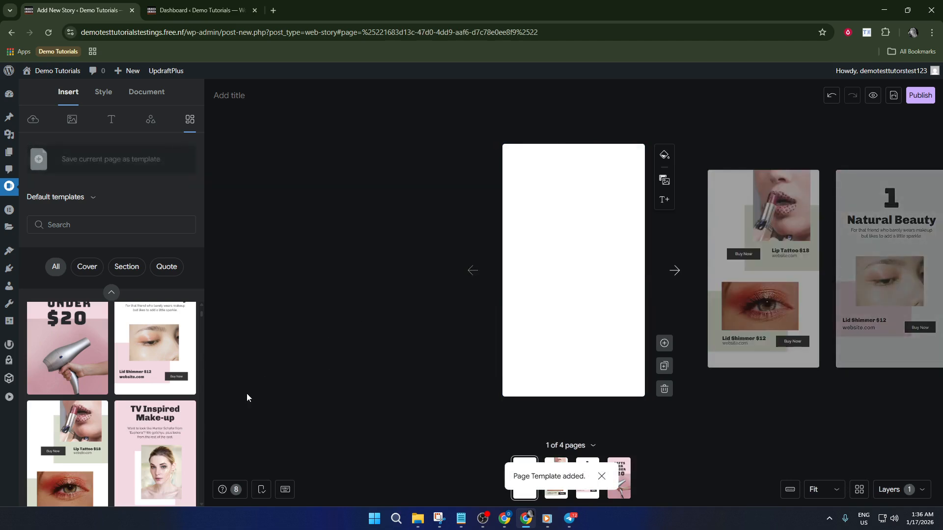
left_click(181, 423)
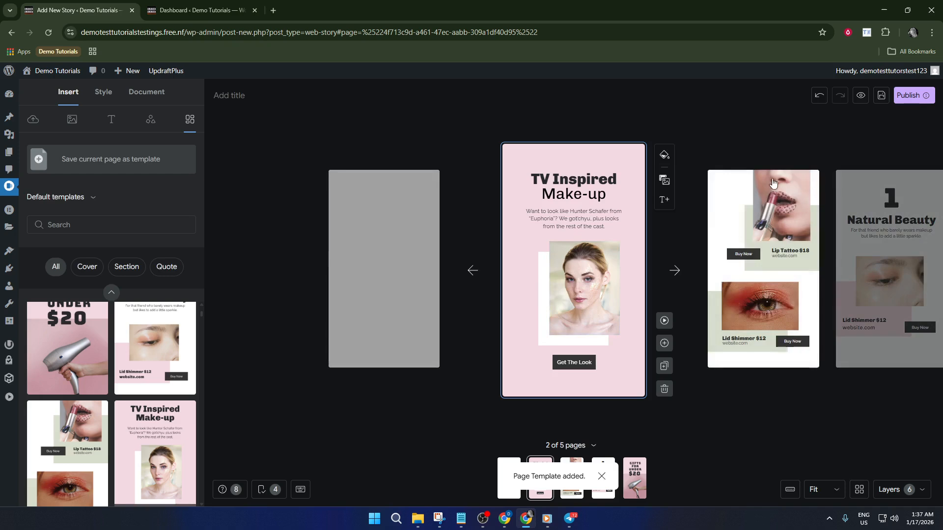
- Check the added pages and insert the Fresh & Bright List template, "More Stories", directly after the blank first page
left_click(772, 183)
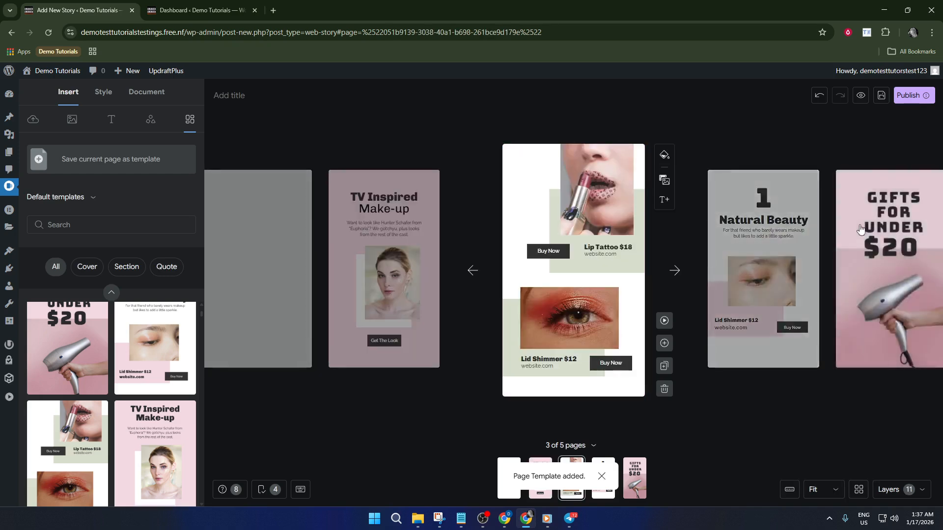
left_click(860, 229)
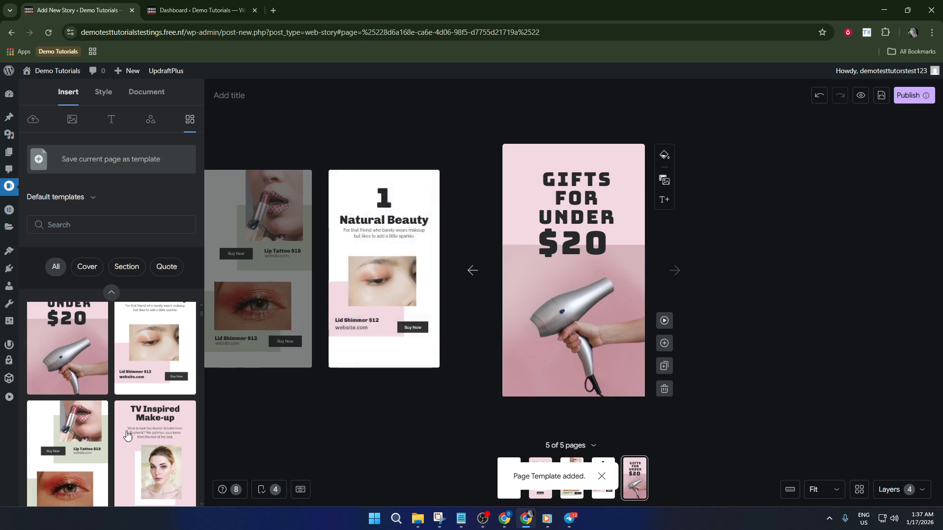
scroll(130, 436, "down", 6)
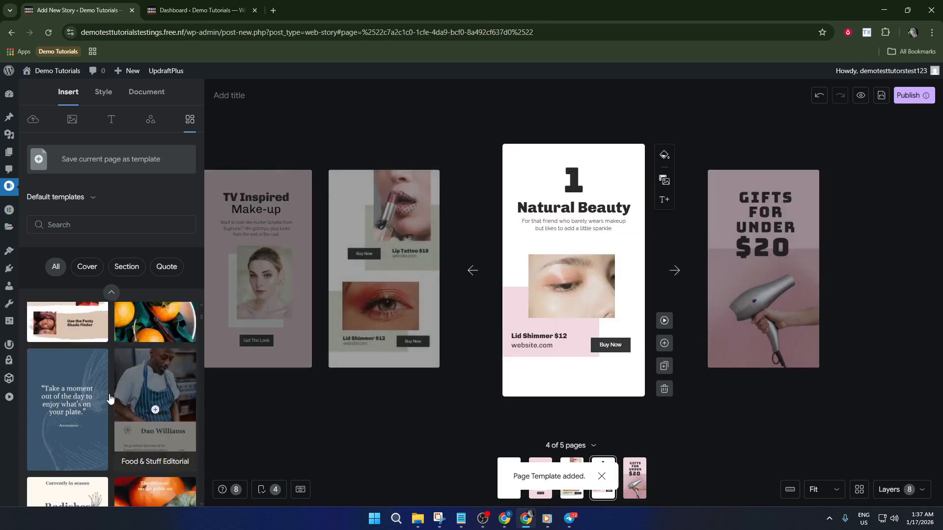
scroll(124, 380, "up", 3)
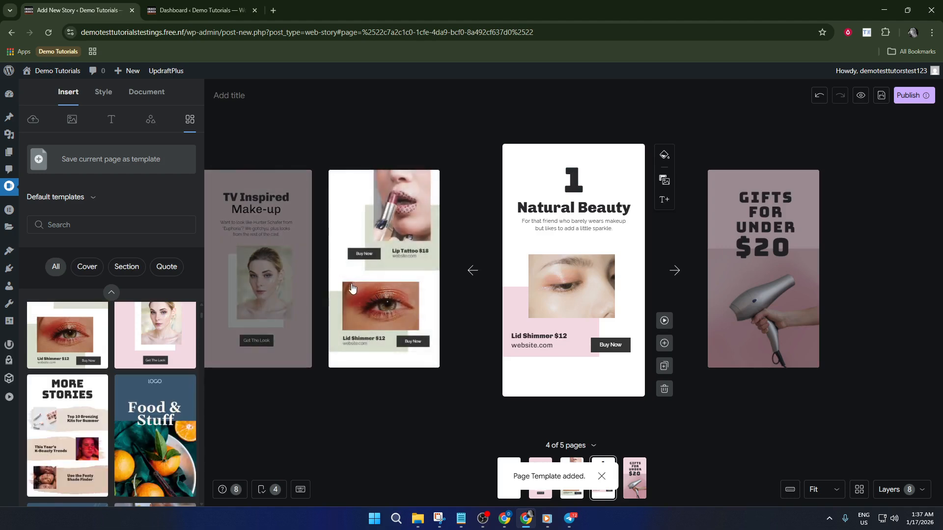
left_click(472, 271)
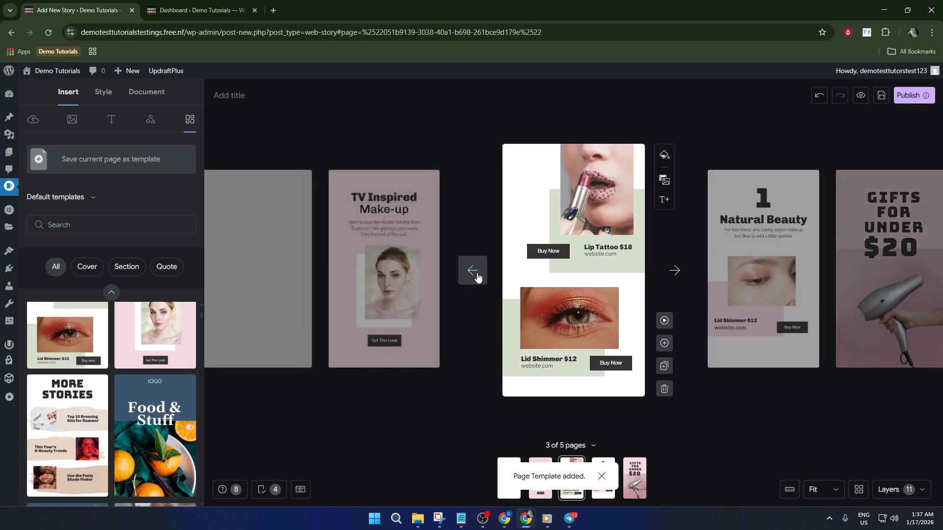
left_click(474, 274)
left_click(432, 270)
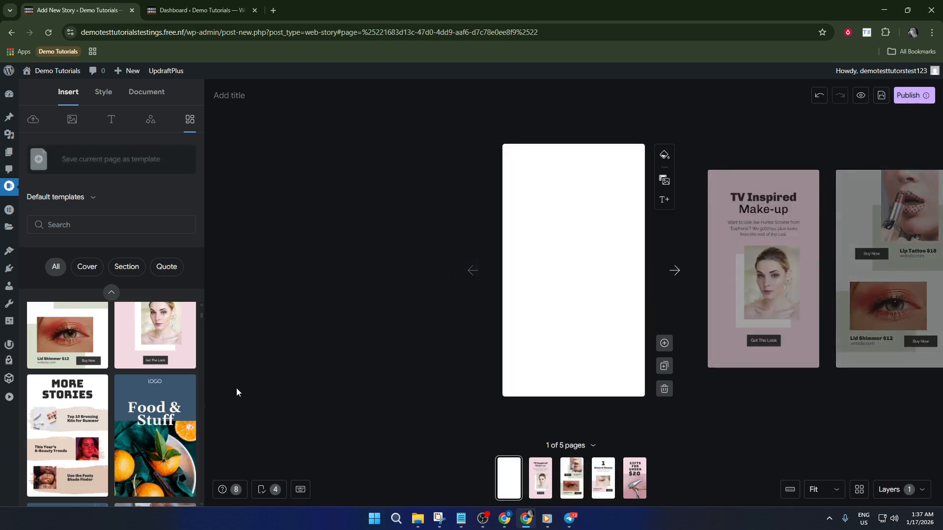
scroll(79, 447, "down", 2)
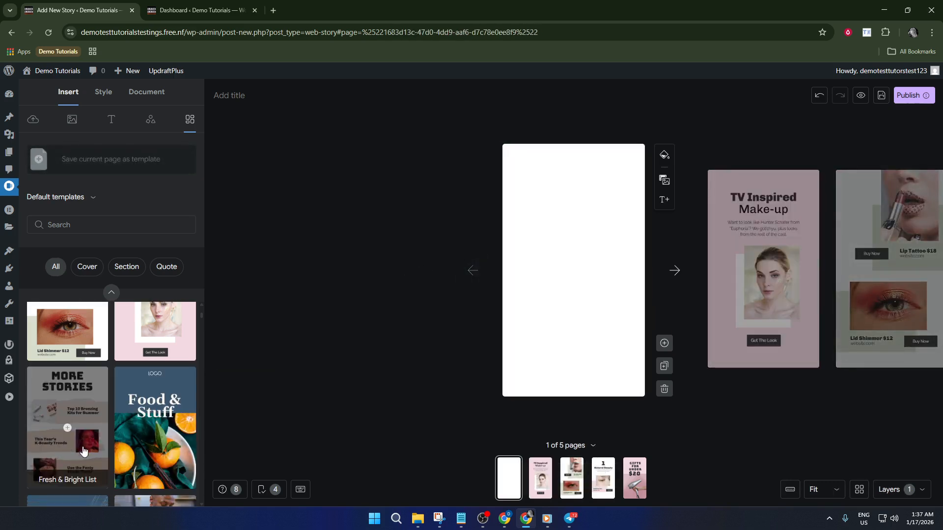
left_click(74, 389)
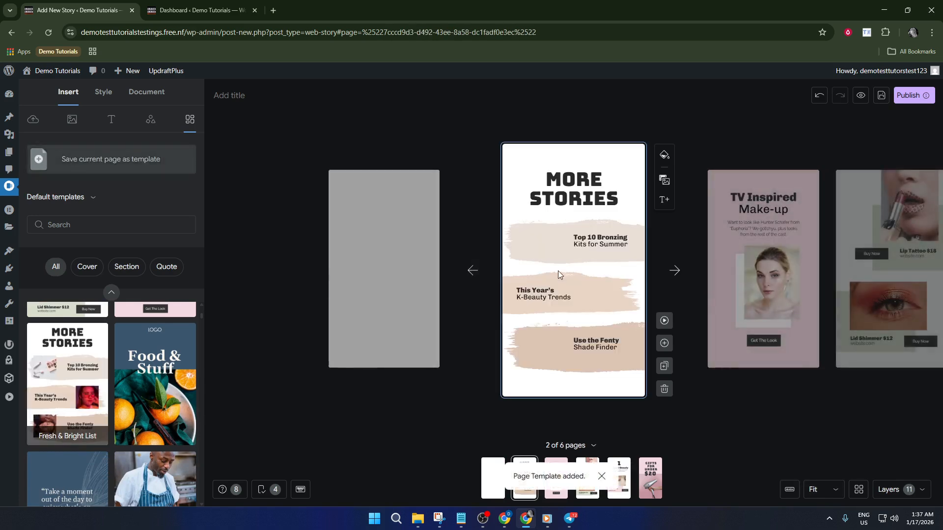
- Review the added pages through to the last one, return to the "TV Inspired Make-up" page, and save the story as a draft
left_click(675, 274)
left_click(677, 276)
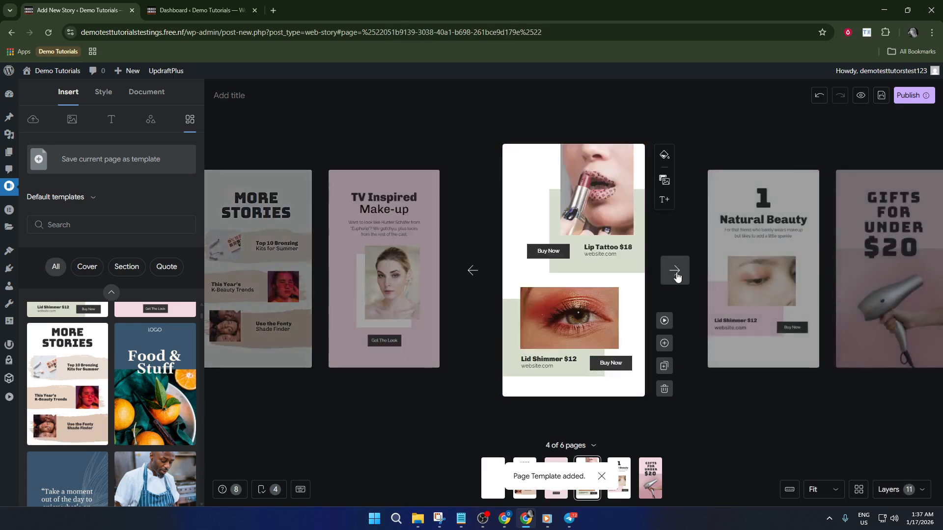
left_click(676, 275)
left_click(676, 273)
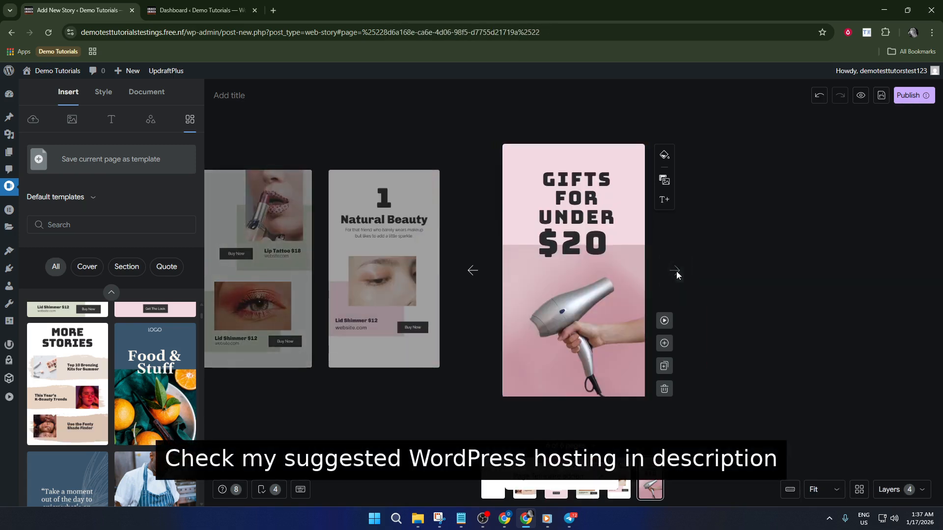
left_click(471, 270)
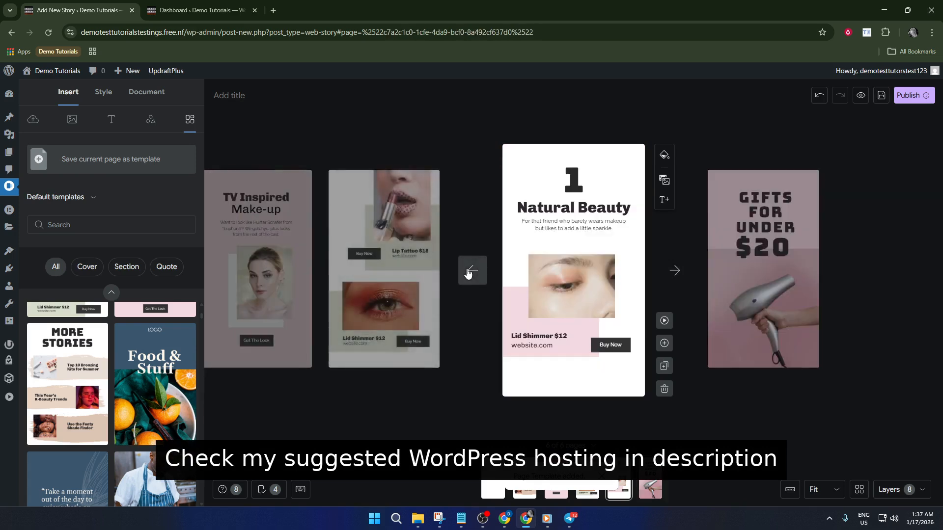
left_click(469, 272)
left_click(469, 273)
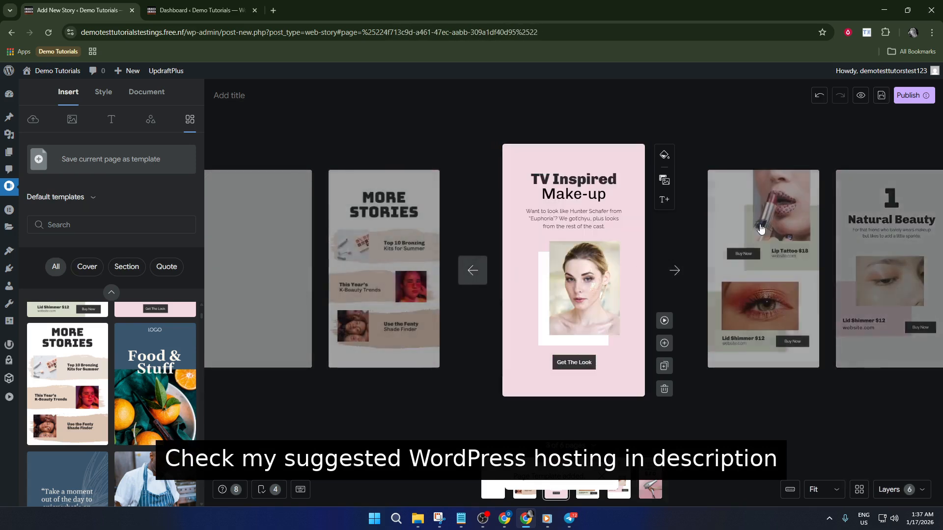
left_click(879, 99)
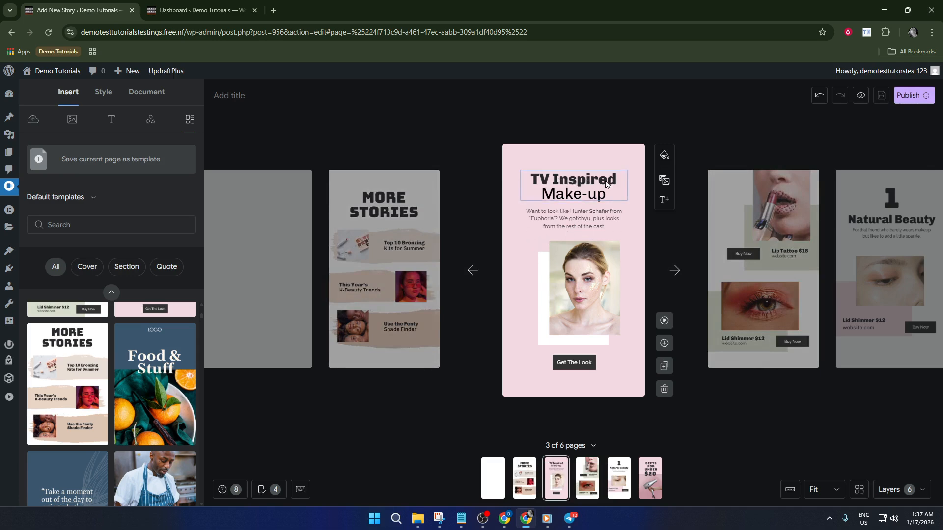
- Open the "TV Inspired Make-up" heading for text editing and inspect its font and formatting options
double_click(586, 181)
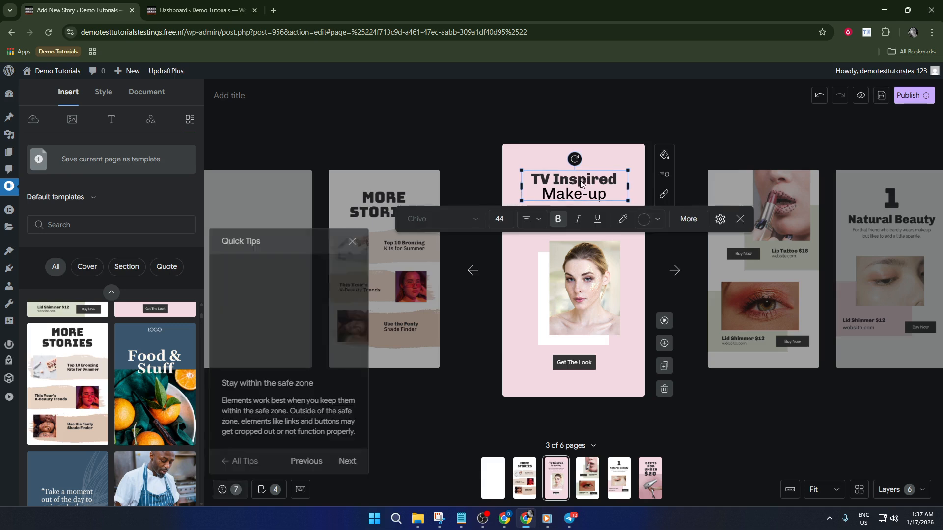
double_click(580, 181)
triple_click(580, 181)
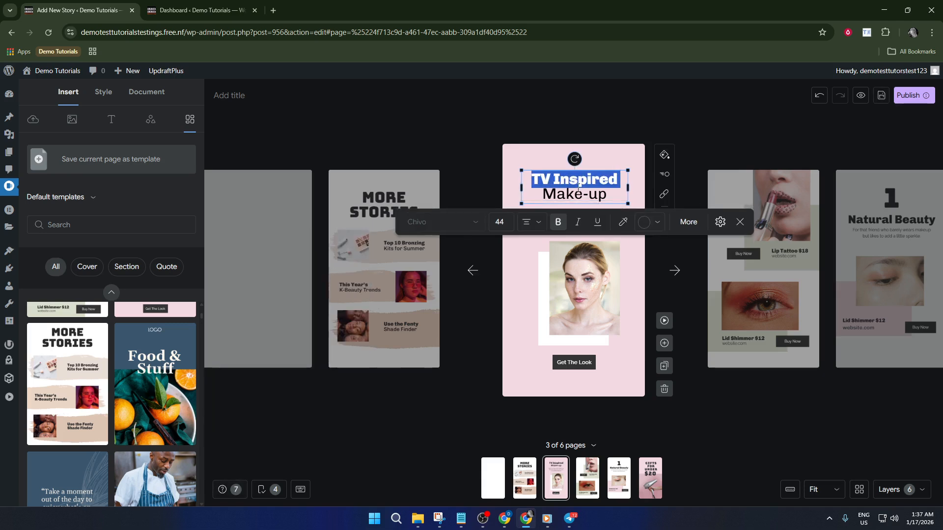
left_click(598, 192)
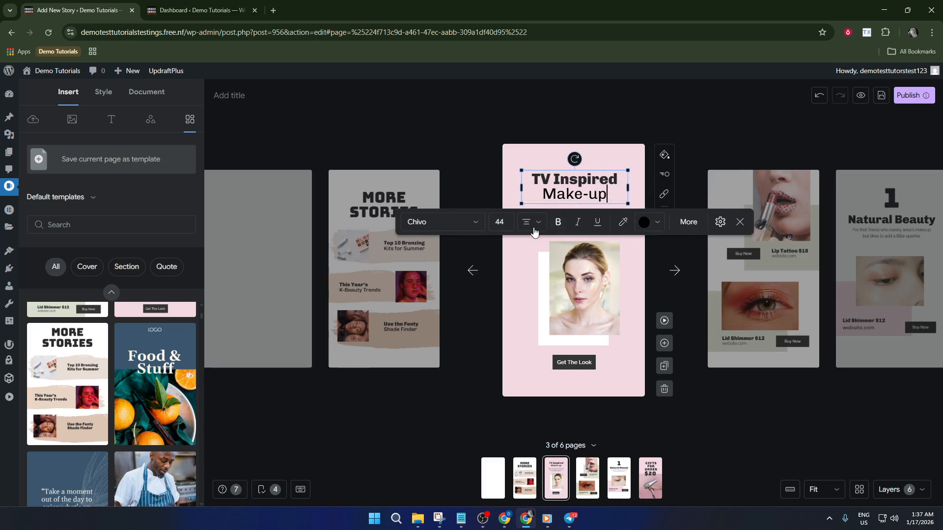
- Select the portrait photo on the "TV Inspired Make-up" page and examine its Selection and Filters style settings
left_click(593, 306)
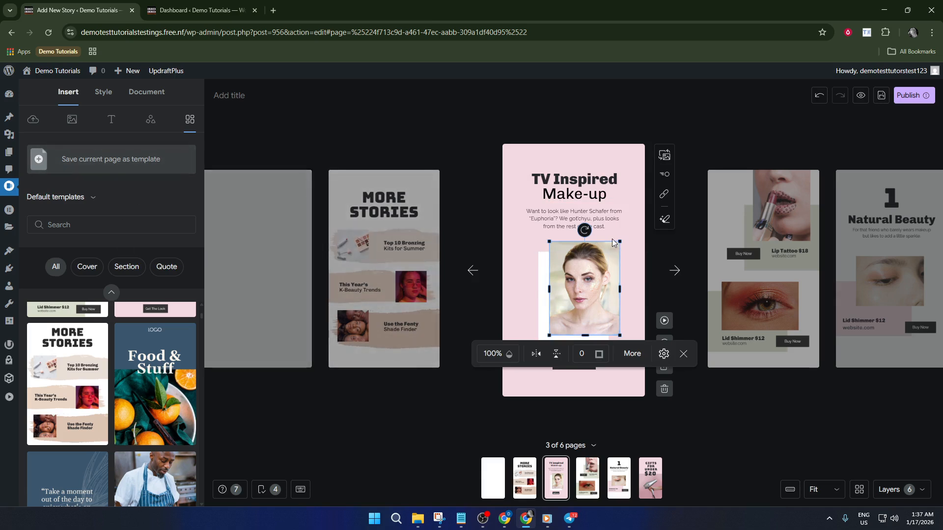
left_click(101, 96)
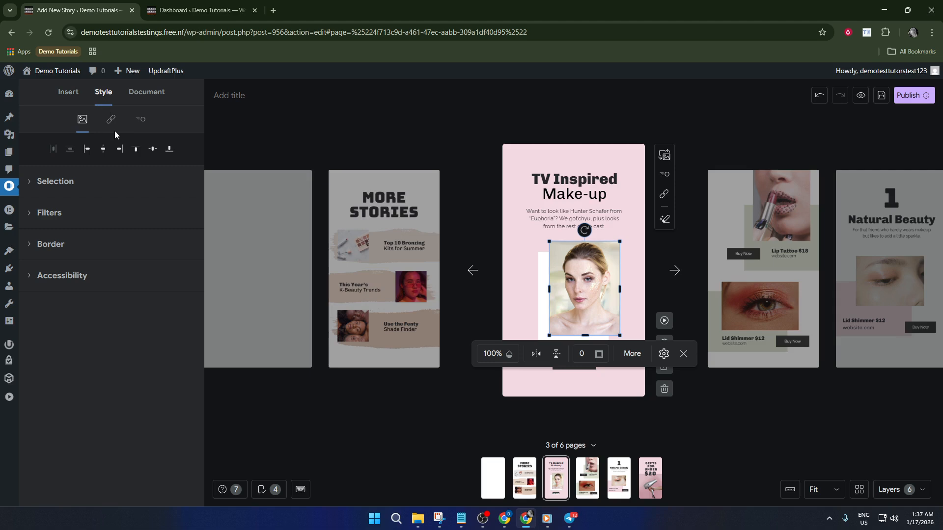
left_click(29, 182)
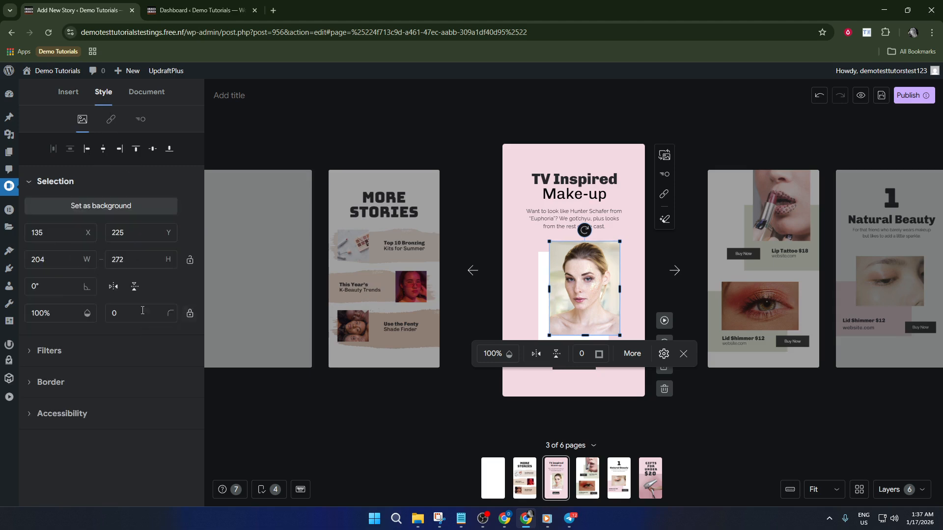
left_click(47, 351)
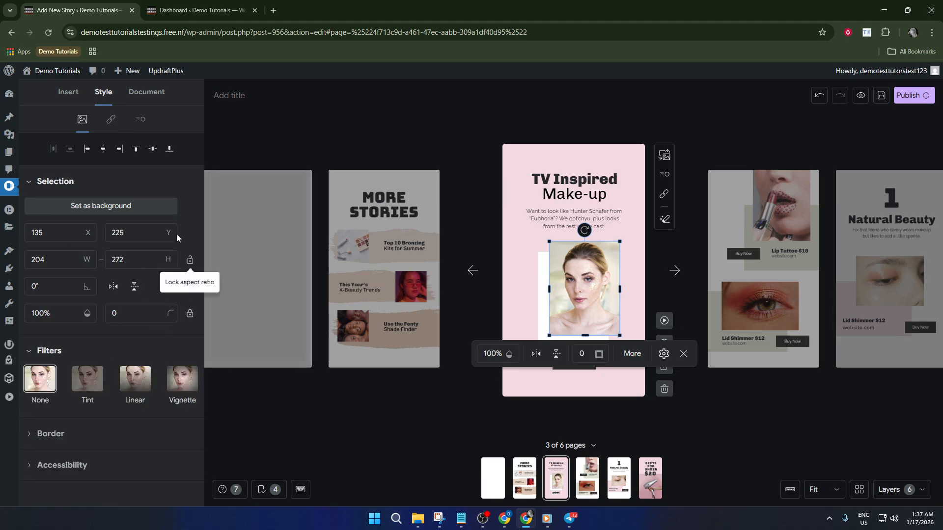
- Review the story's document settings, from visibility and publishing through description, permalink and page advancement
left_click(147, 92)
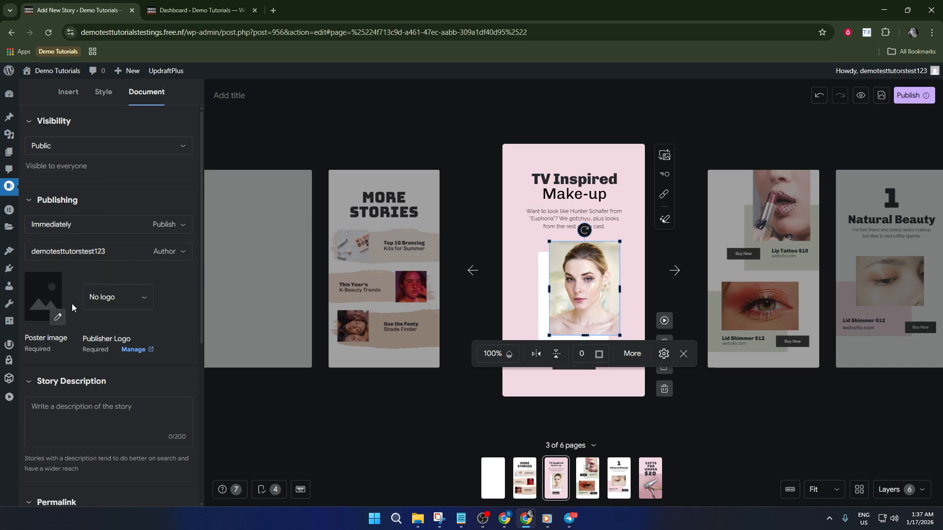
scroll(86, 338, "down", 2)
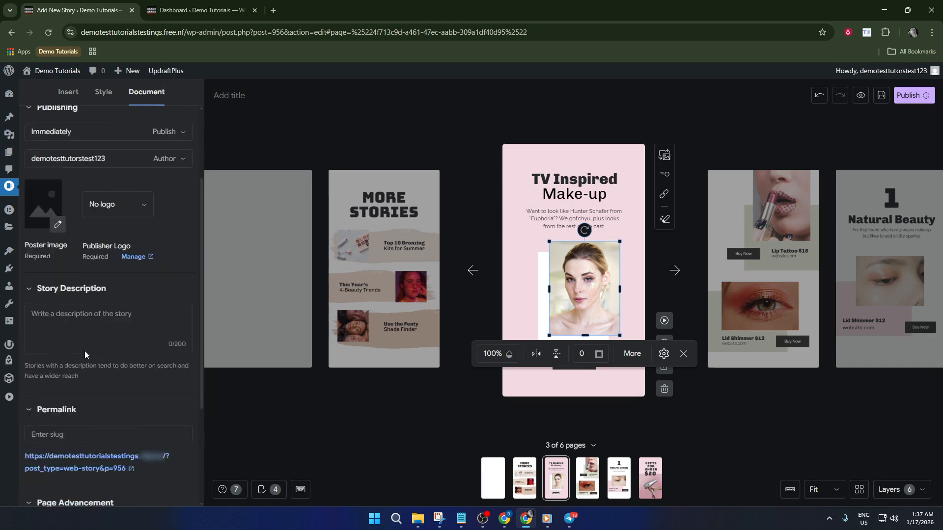
scroll(84, 351, "down", 1)
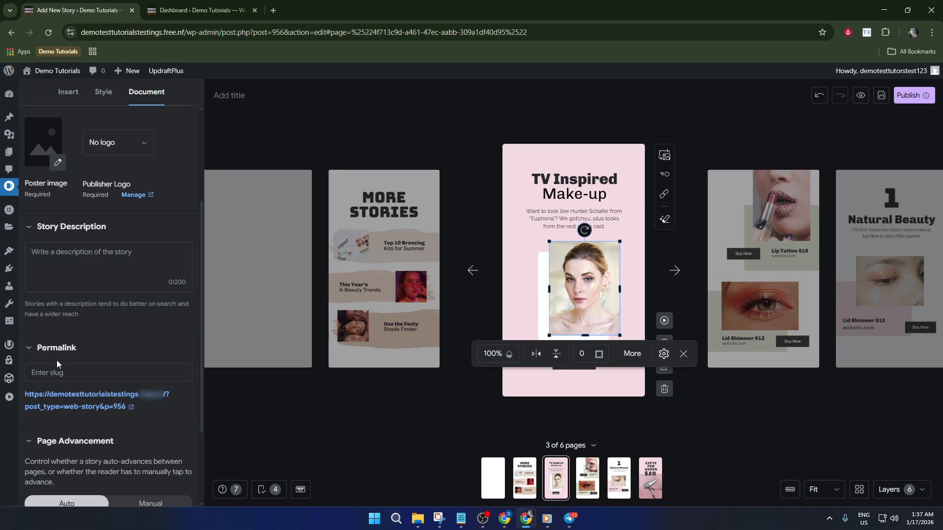
scroll(68, 378, "down", 2)
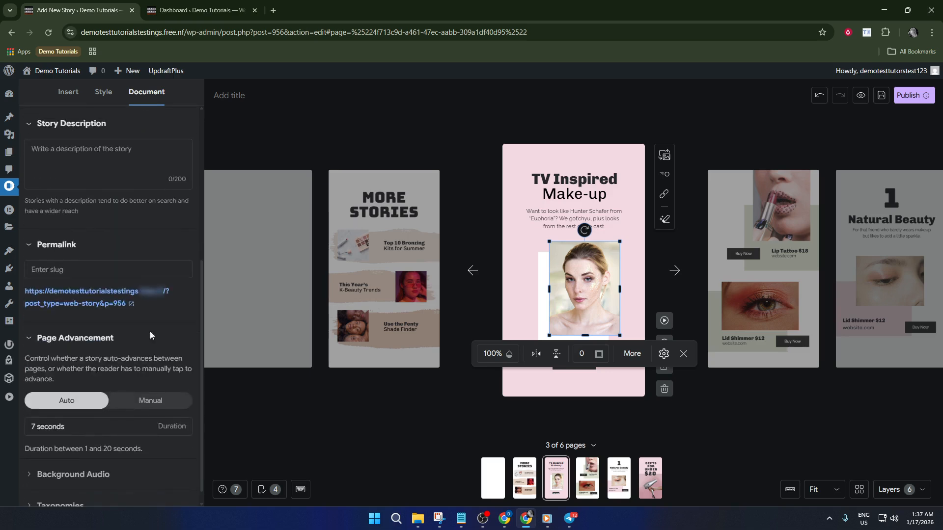
scroll(73, 368, "down", 1)
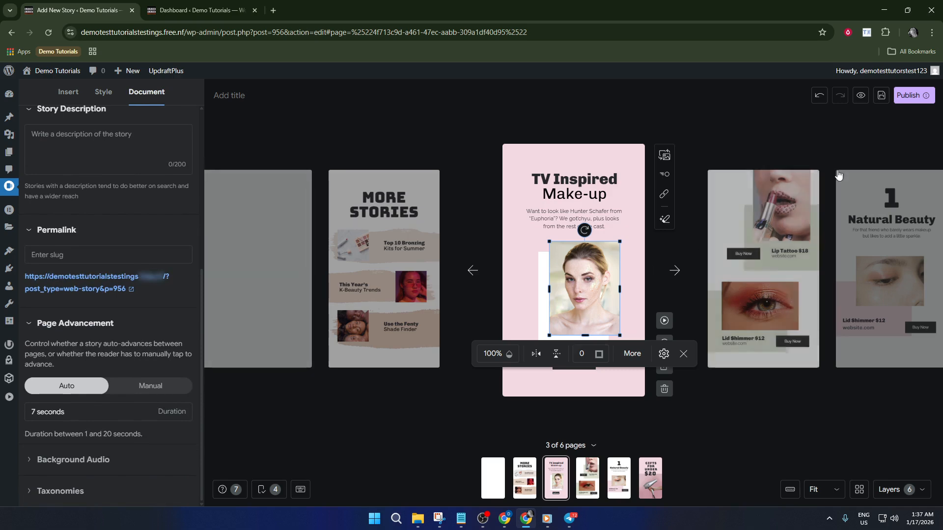
- Open a preview of the web story in a new browser tab
left_click(862, 96)
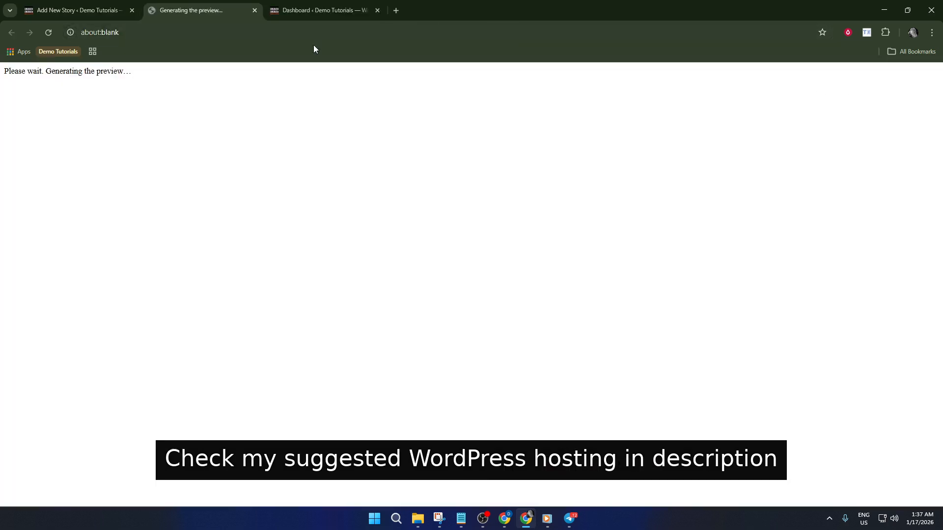